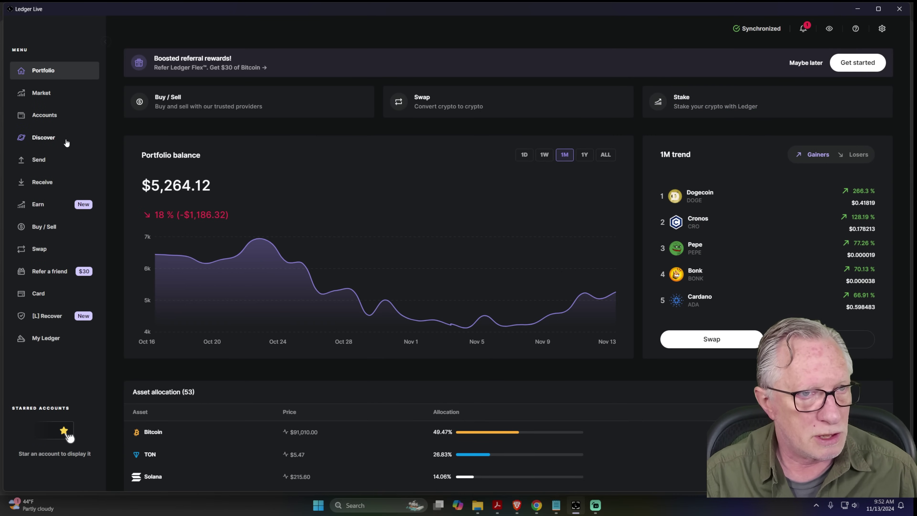
Open the Bitcoin Flex account from Accounts and start a Send from it.
click(51, 120)
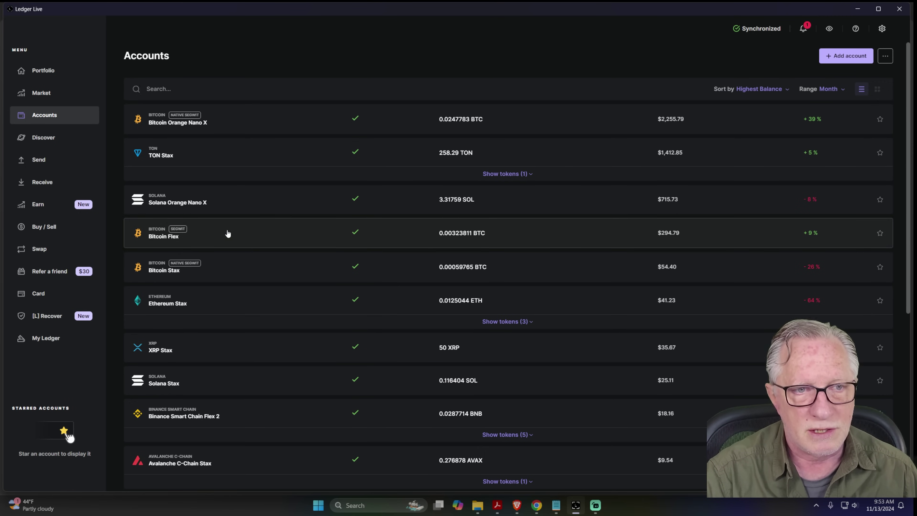
click(226, 237)
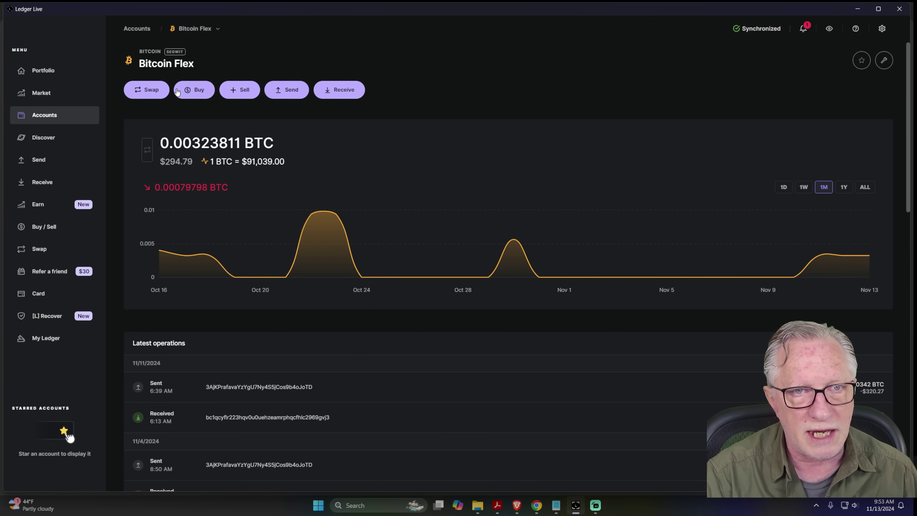
click(287, 90)
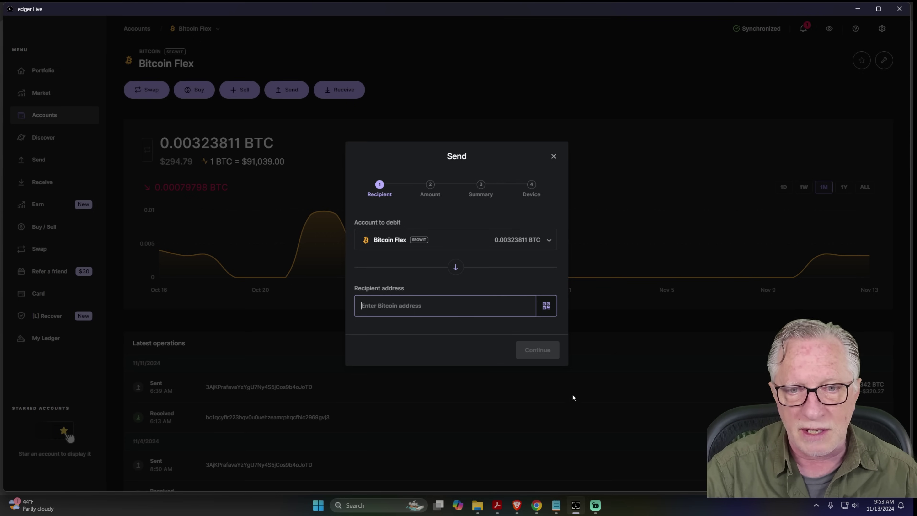
Open Coinbase's Receive crypto dialog for BTC and copy the Bitcoin deposit address.
click(537, 506)
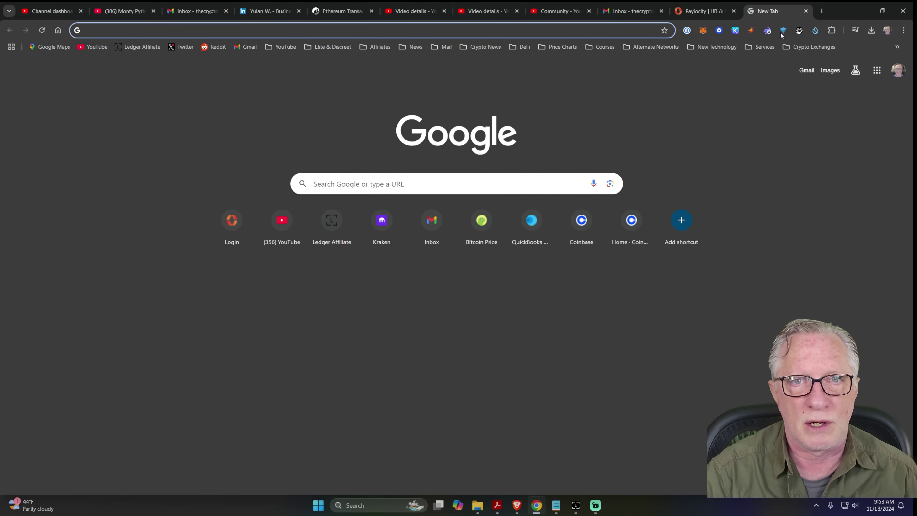
click(581, 219)
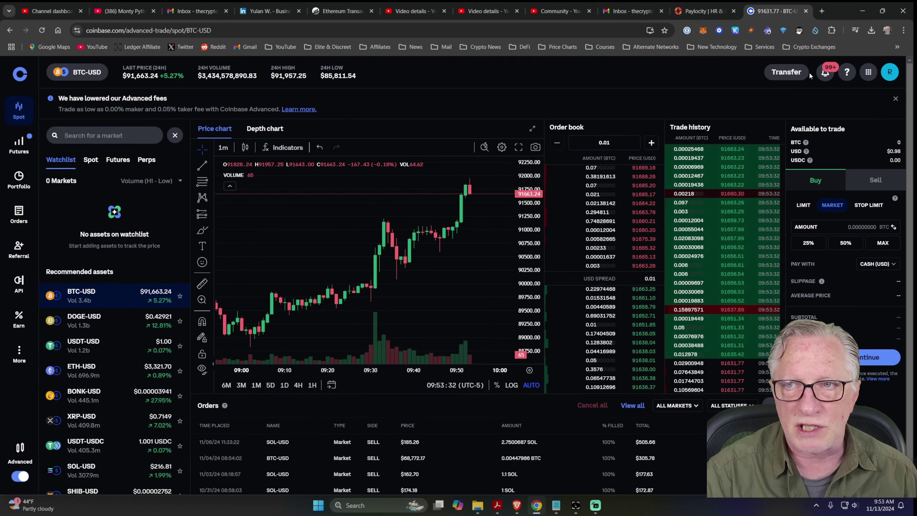
click(787, 74)
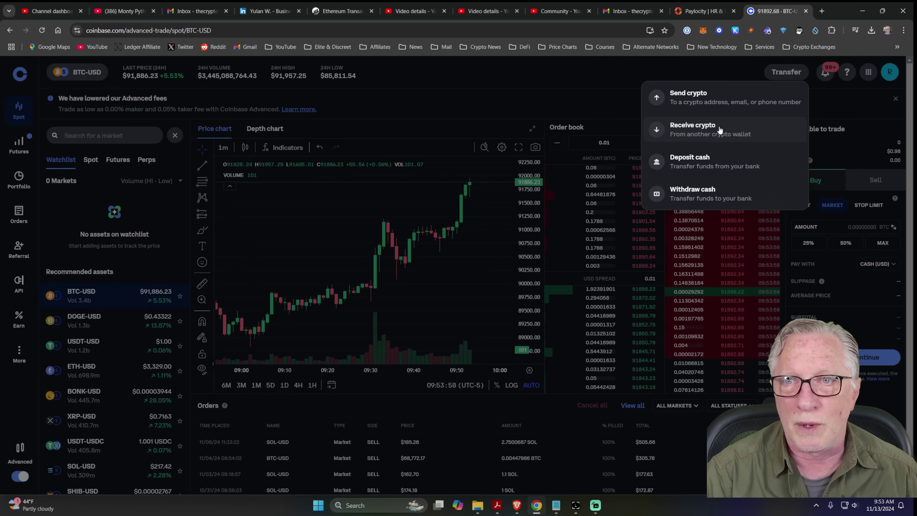
click(713, 130)
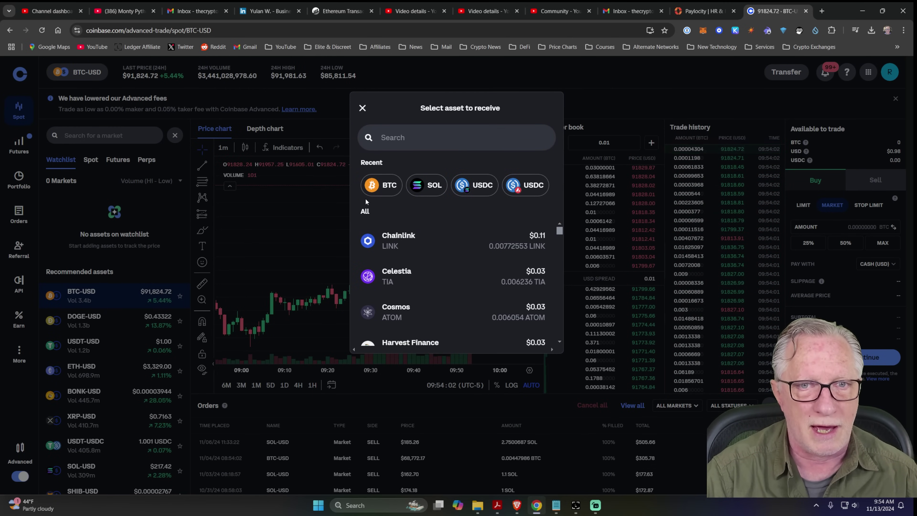
click(385, 185)
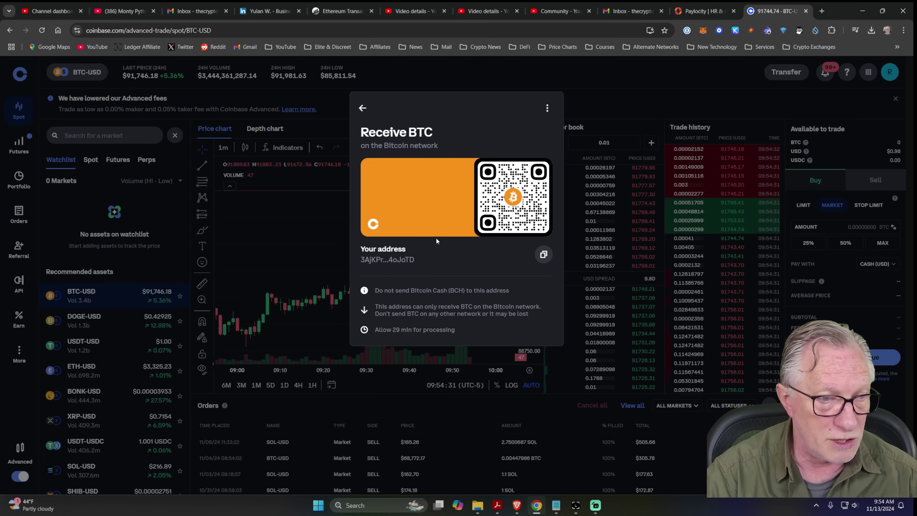
click(544, 255)
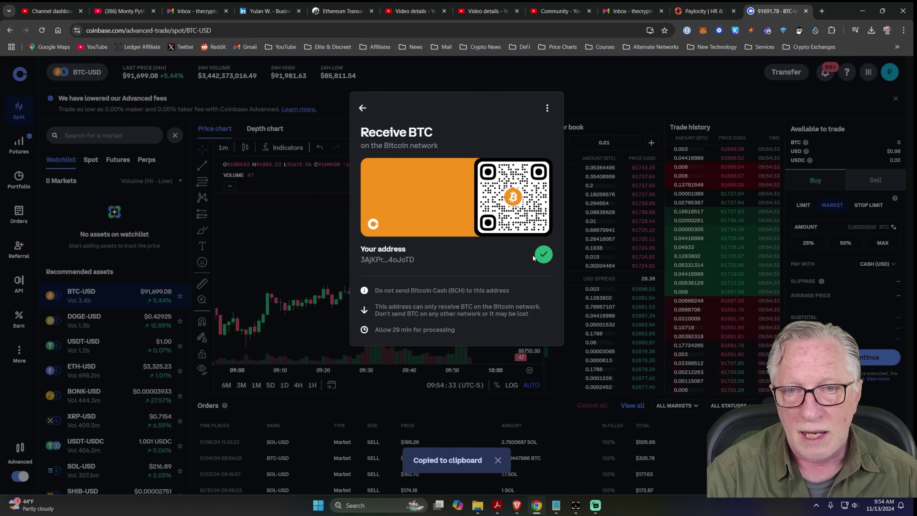
Paste the copied Coinbase address as the Send recipient and continue to the amount.
click(576, 505)
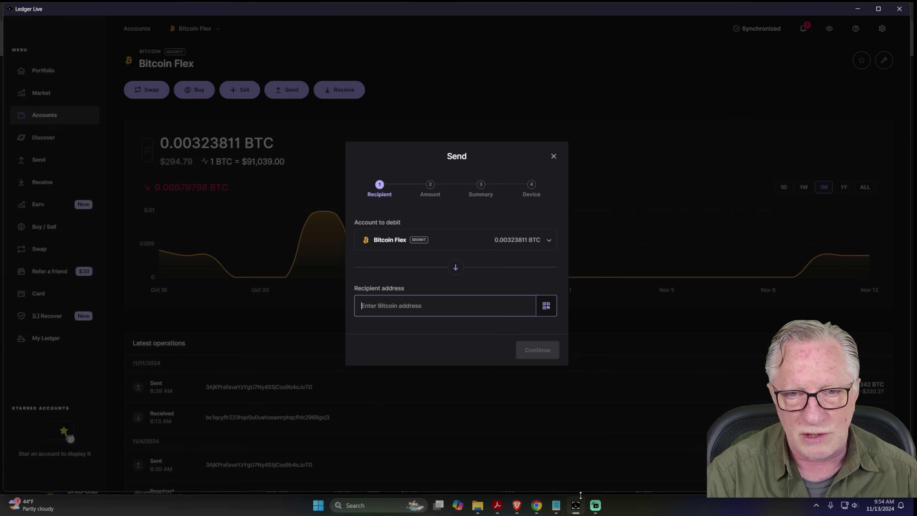
right_click(386, 304)
click(404, 339)
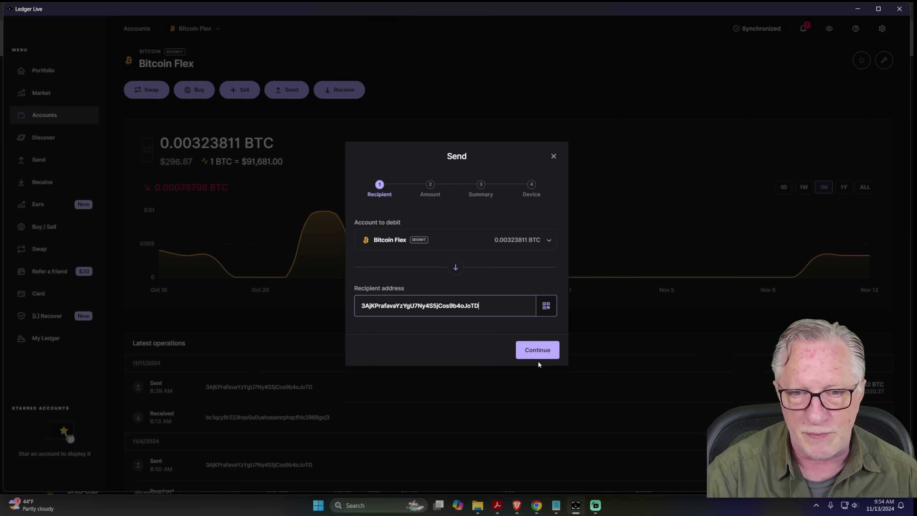
click(537, 349)
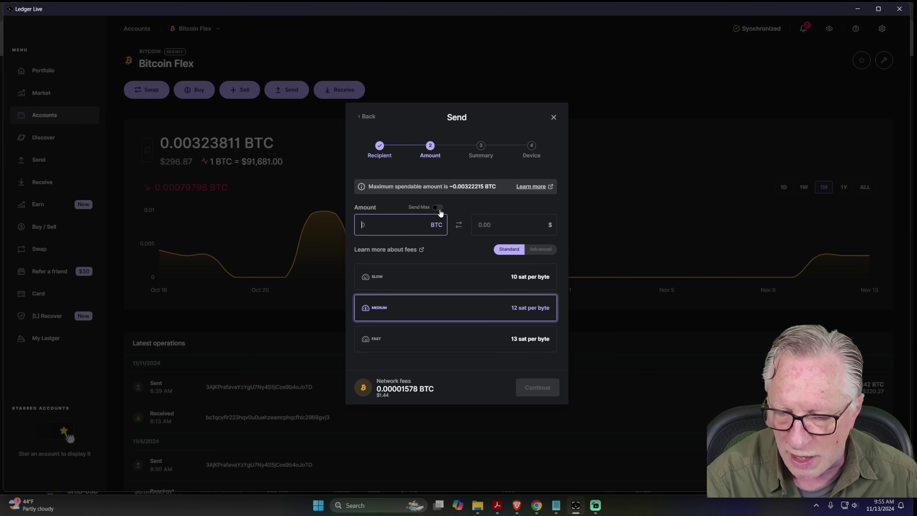
Enter an amount of $200 (0.00218148 BTC) in the USD field.
text(01)
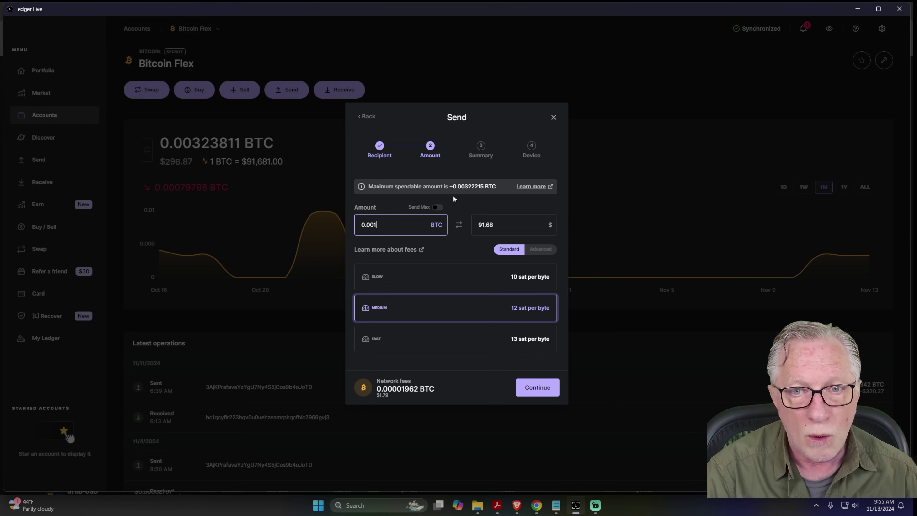
click(509, 224)
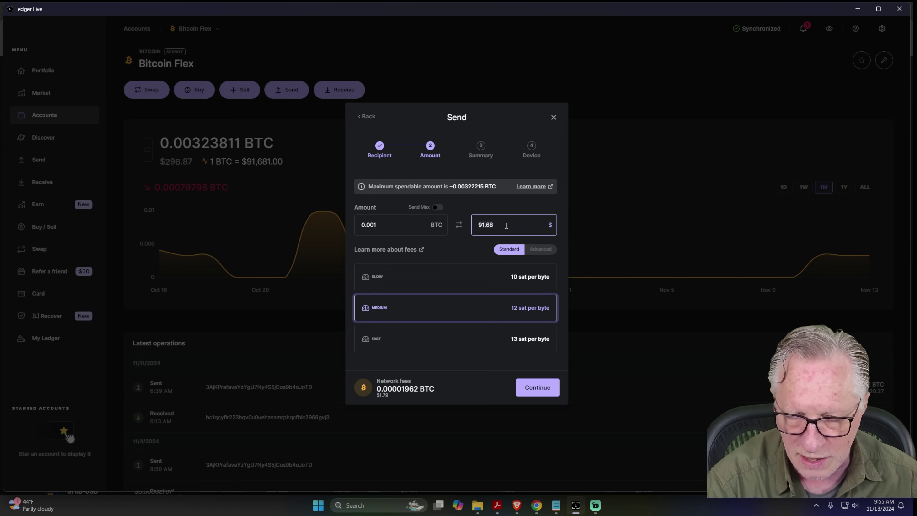
key(BackSpace)
key(BackSpace)
key(BackSpace)
key(BackSpace)
key(BackSpace)
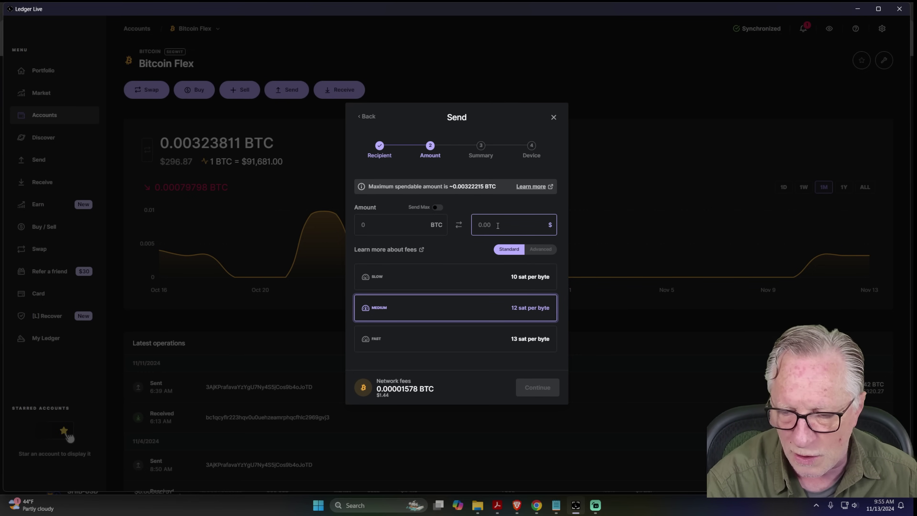
text(200)
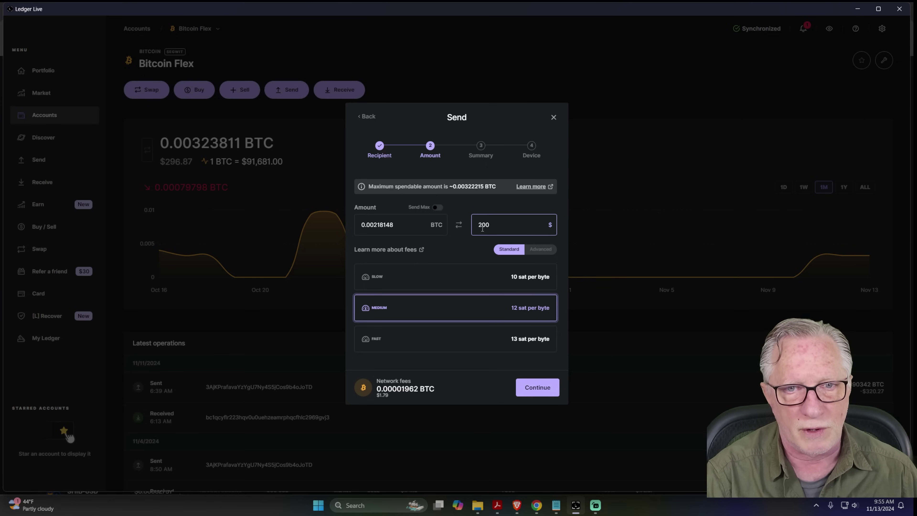
Turn on Send Max for 0.00322215 BTC ($295.40), comparing fees and keeping medium 12 sat/byte.
click(436, 208)
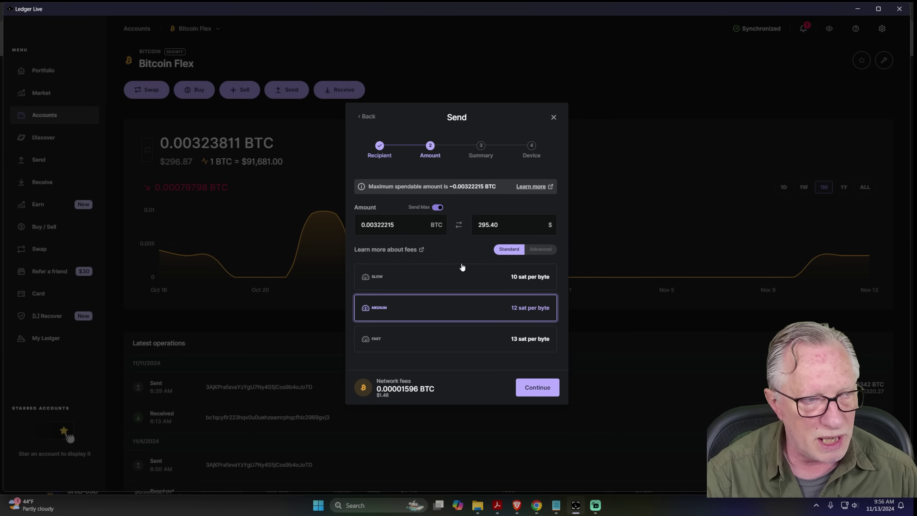
click(469, 278)
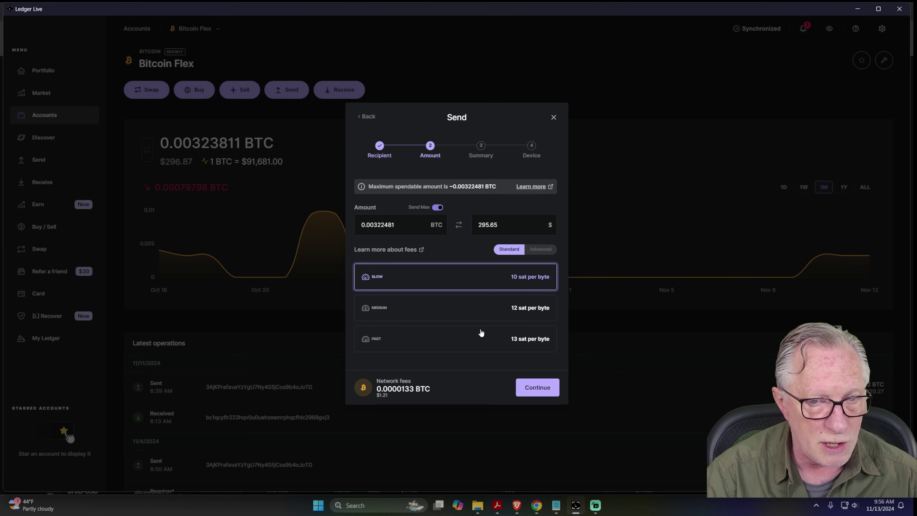
click(433, 344)
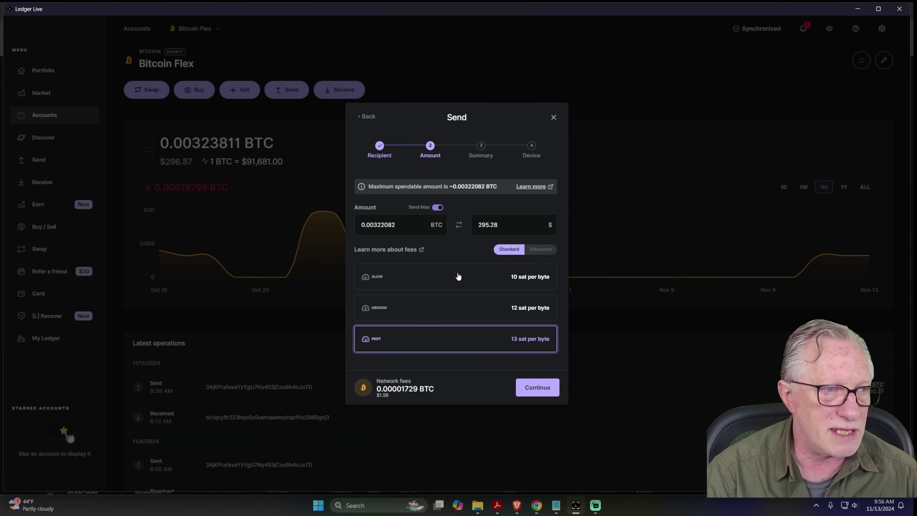
click(421, 310)
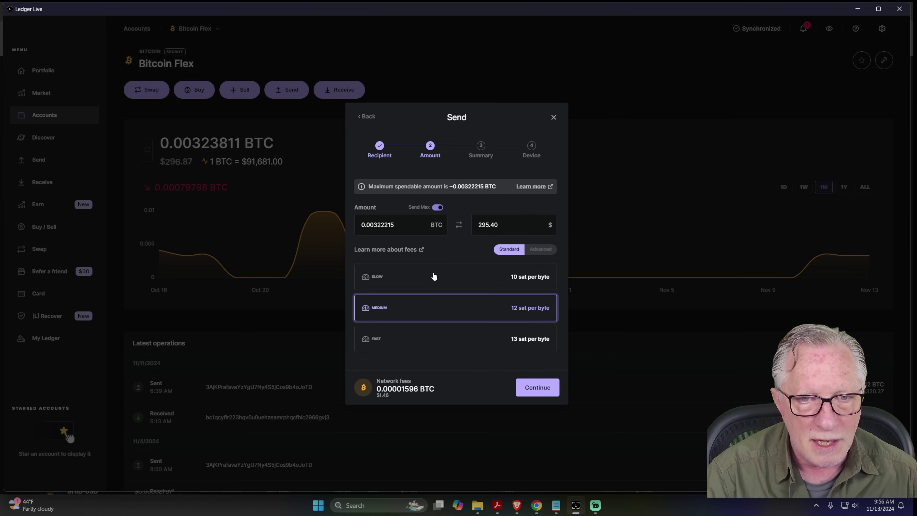
click(433, 275)
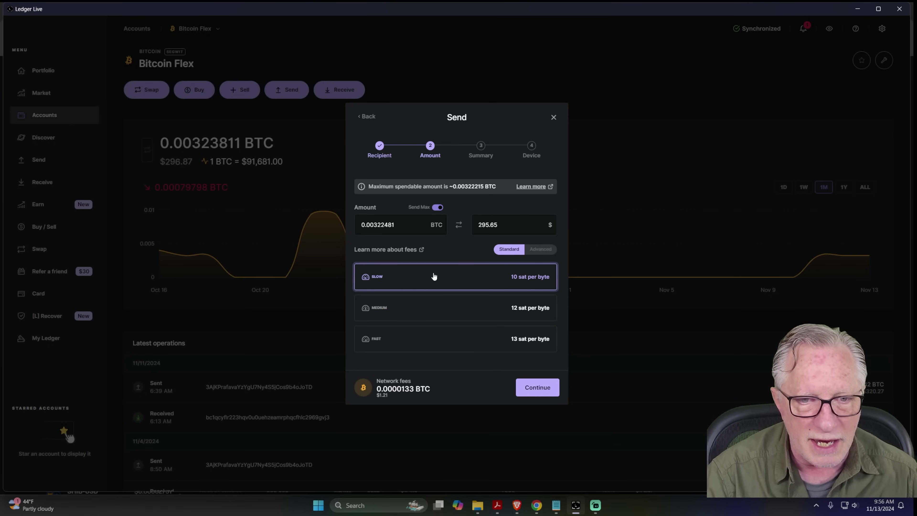
click(543, 251)
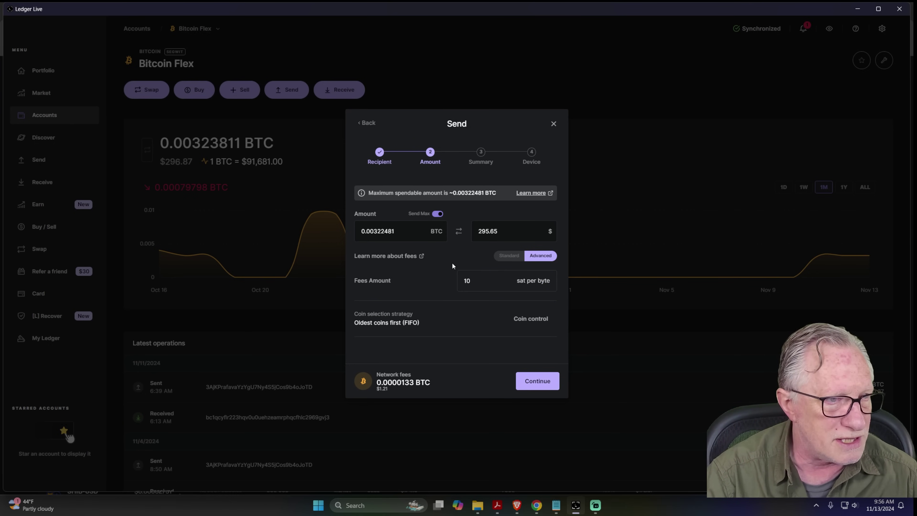
click(368, 123)
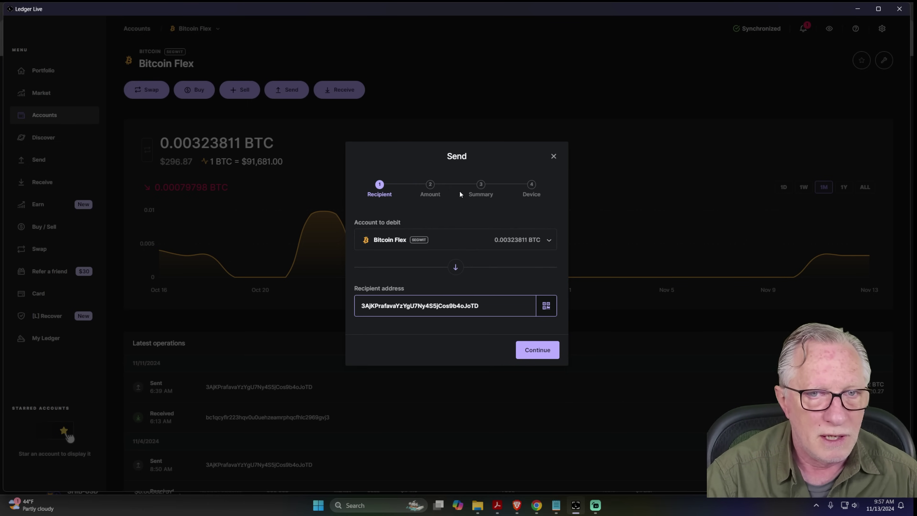
click(537, 350)
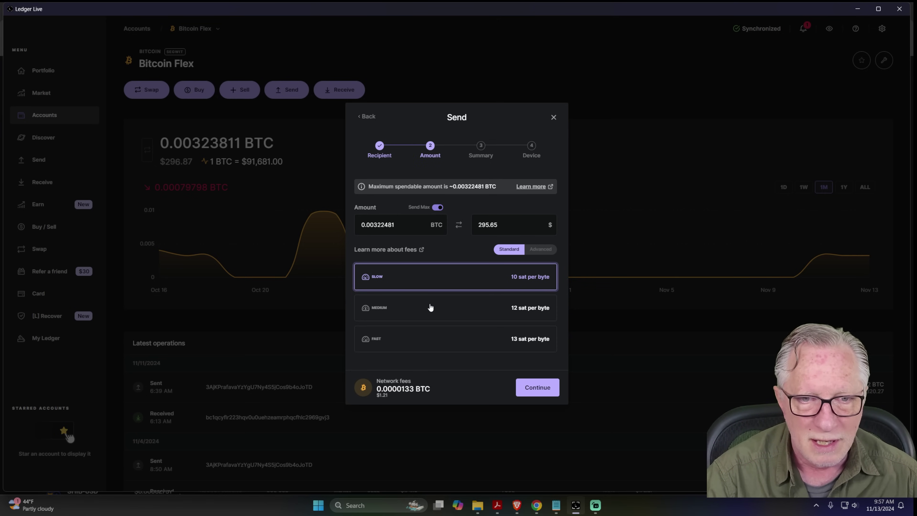
click(430, 309)
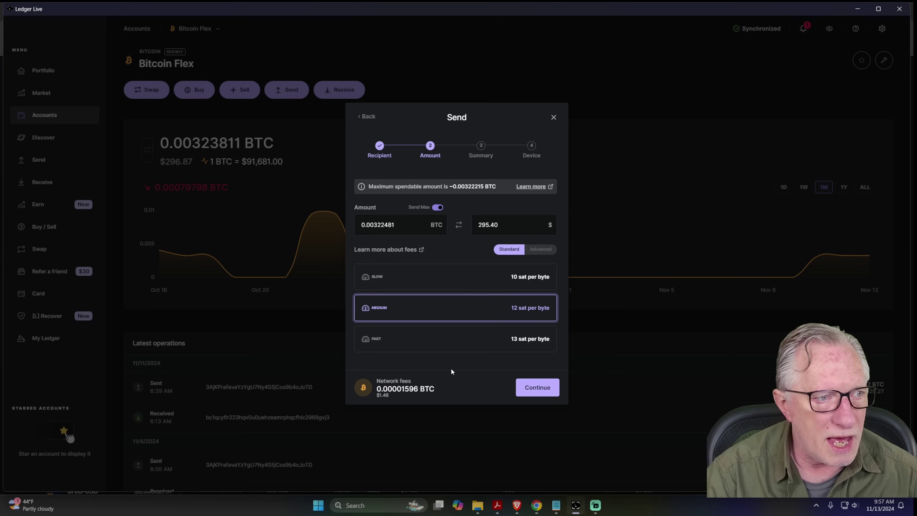
Accept the amount and fee to reach the summary showing 0.00323811 BTC ($296.87) total debit.
click(539, 392)
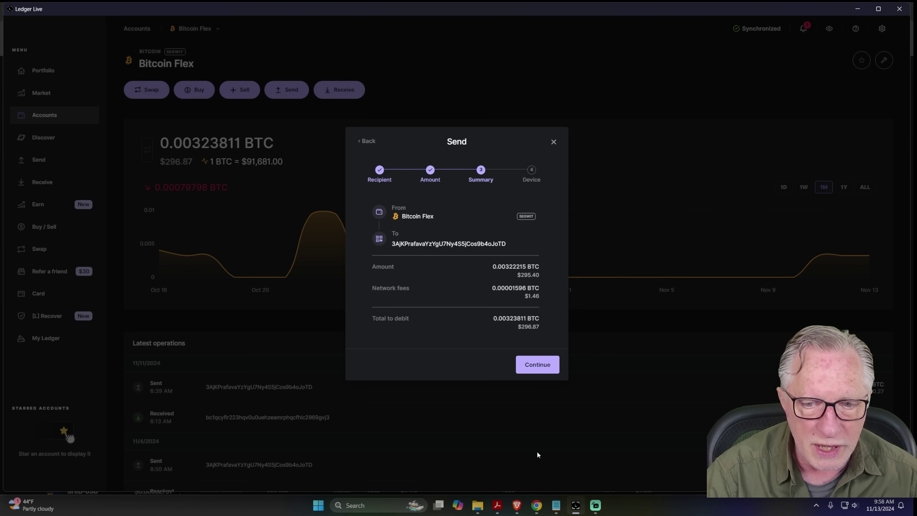
click(536, 505)
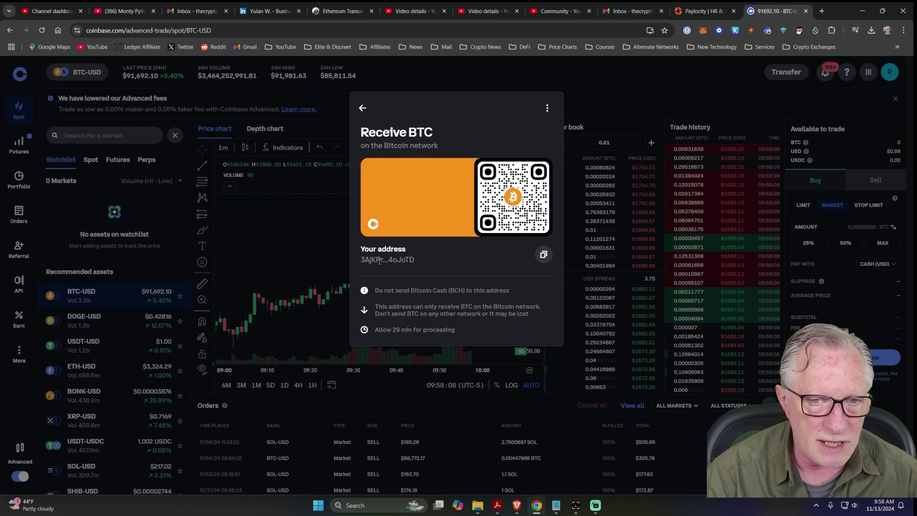
click(575, 505)
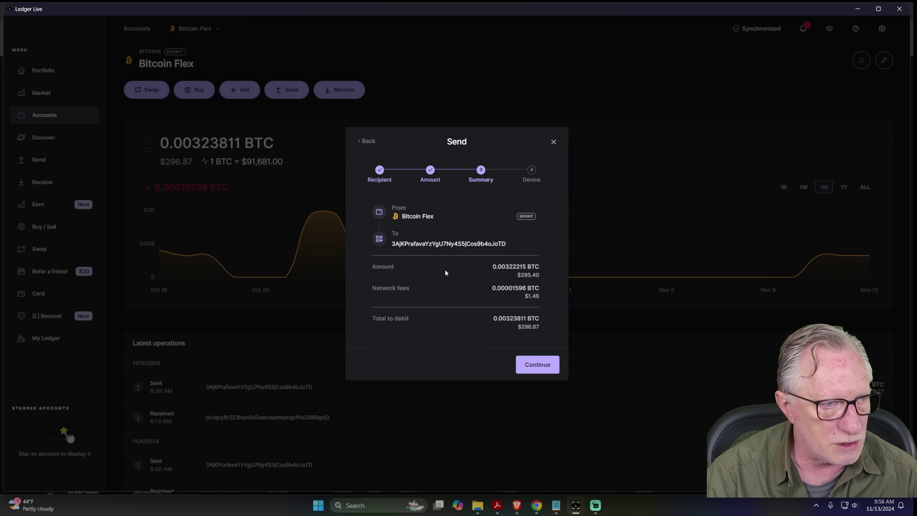
Continue past the summary and approve the transaction on the Ledger device until it's sent.
click(538, 364)
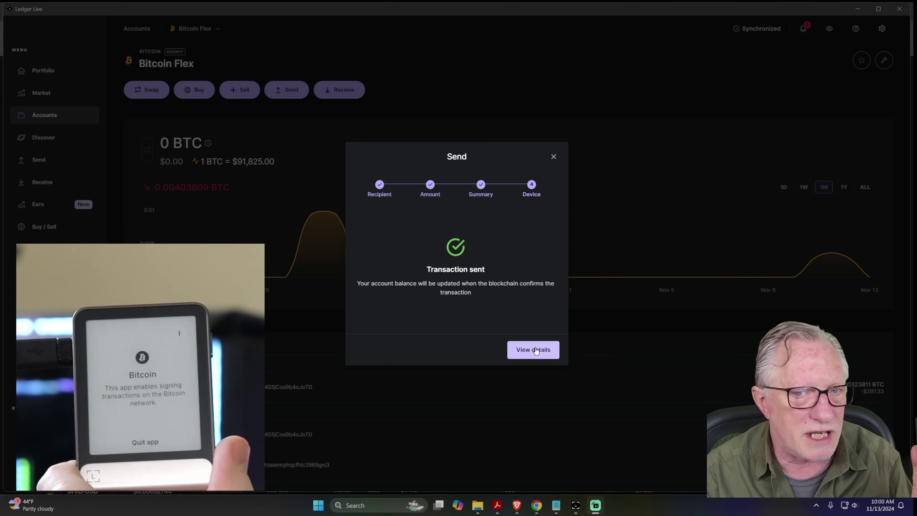
Open the sent transaction in Blockstream Explorer and scroll to its unconfirmed status and 0.00001596 BTC fee.
click(537, 349)
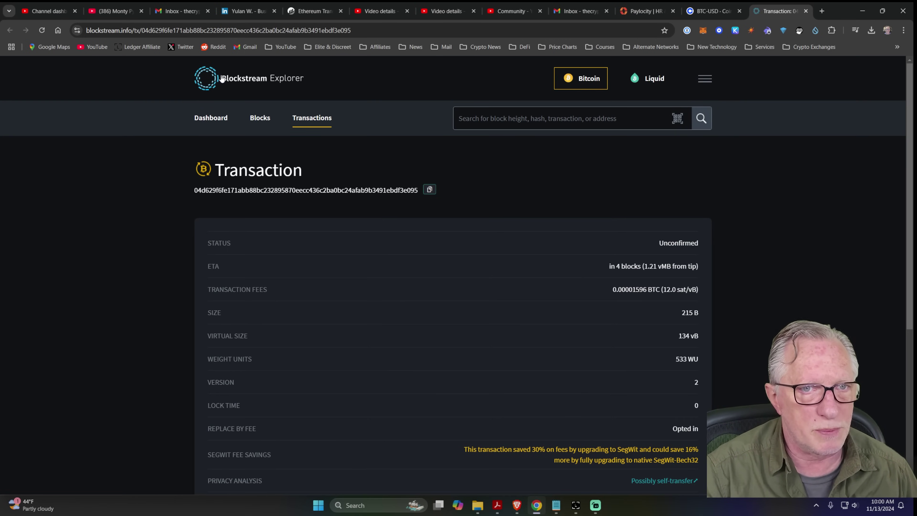
scroll(504, 355, down, 1)
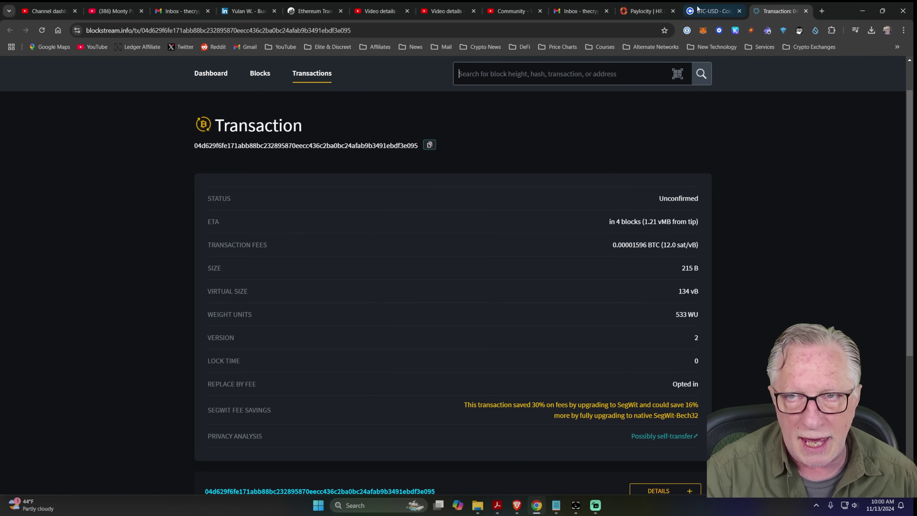
Close the Receive BTC dialog, confirm the 0.00322215 BTC deposit in Portfolio, and open BTC-USD trading.
click(711, 11)
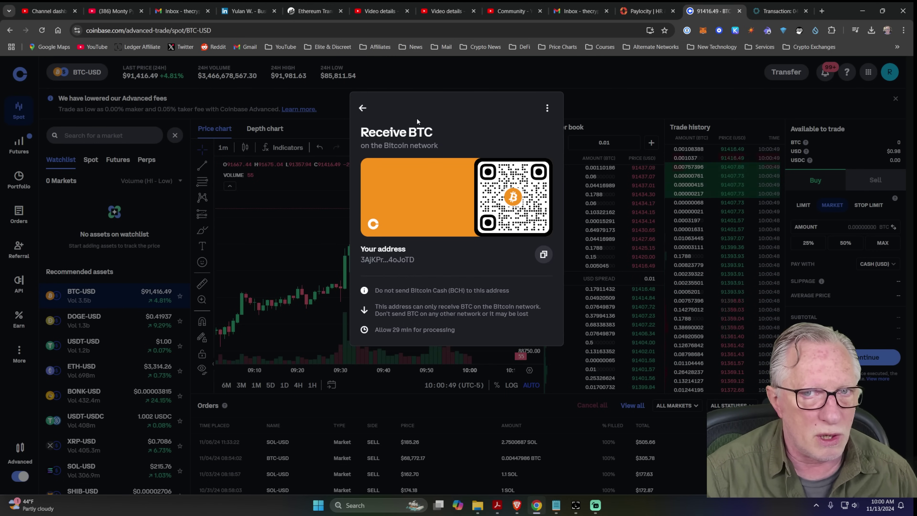
click(417, 72)
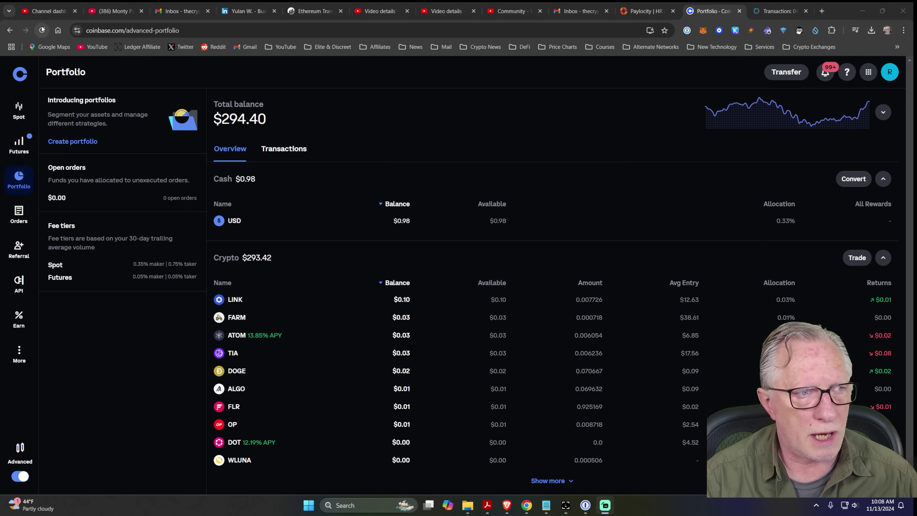
click(41, 29)
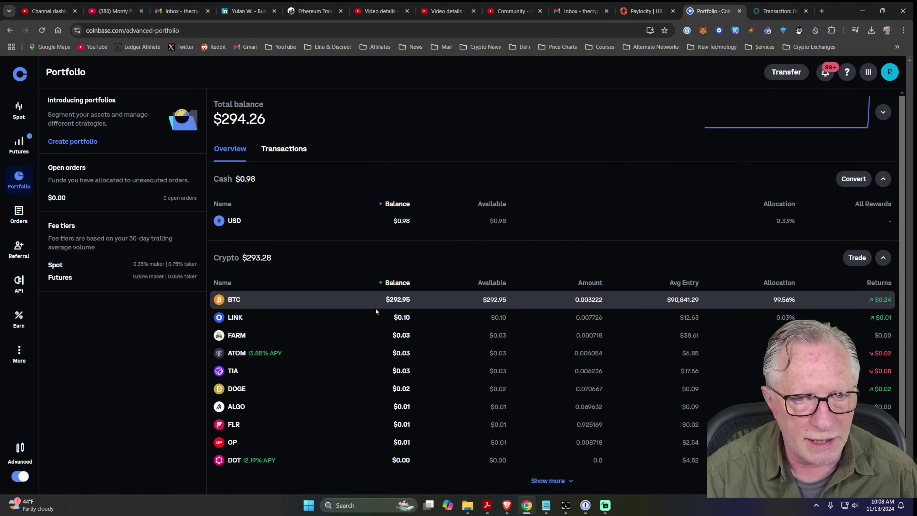
click(234, 301)
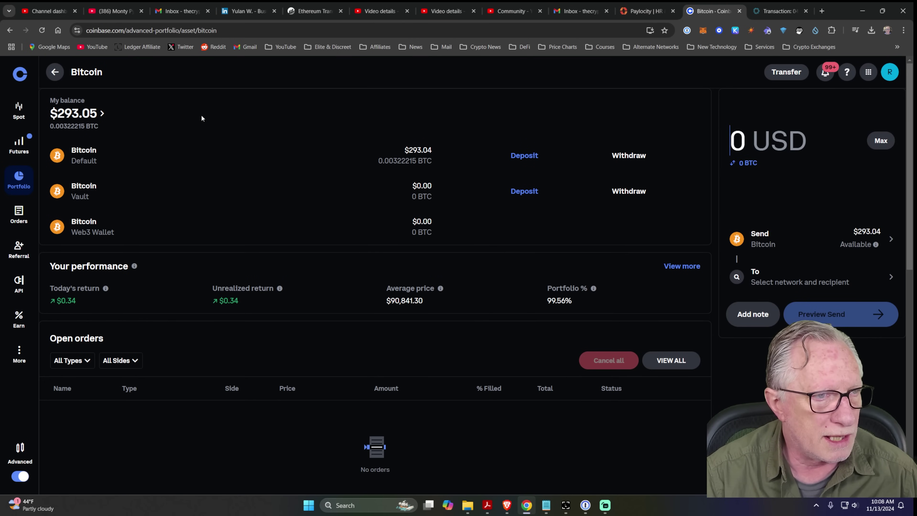
click(10, 30)
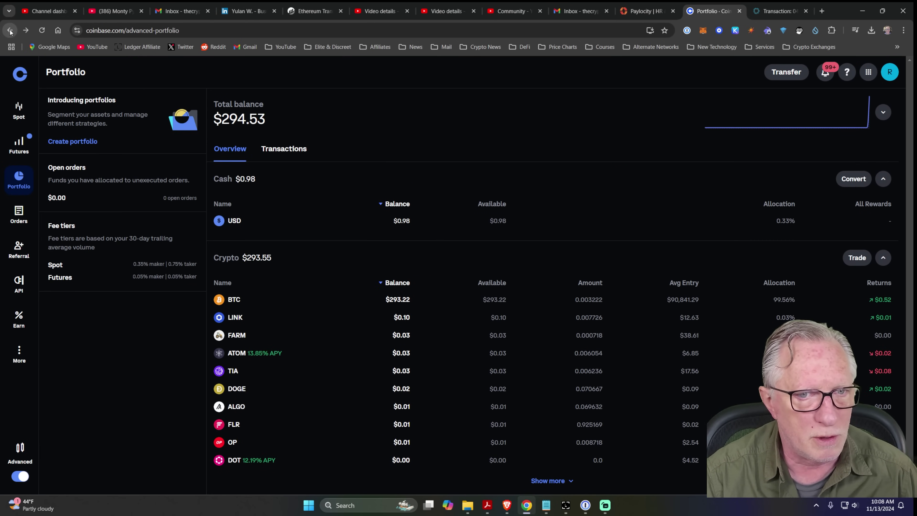
click(309, 301)
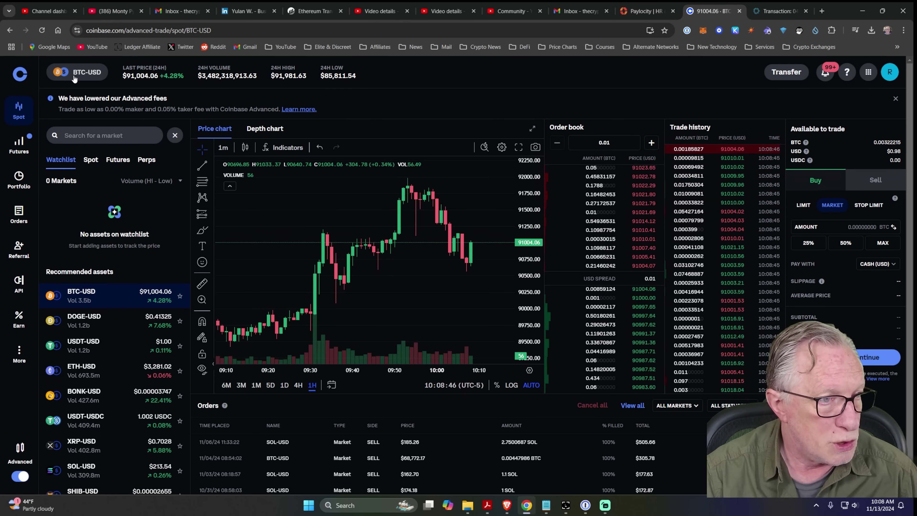
Market-sell the entire 0.00322215 BTC balance and check the $292.15 USD cash in Portfolio.
click(880, 182)
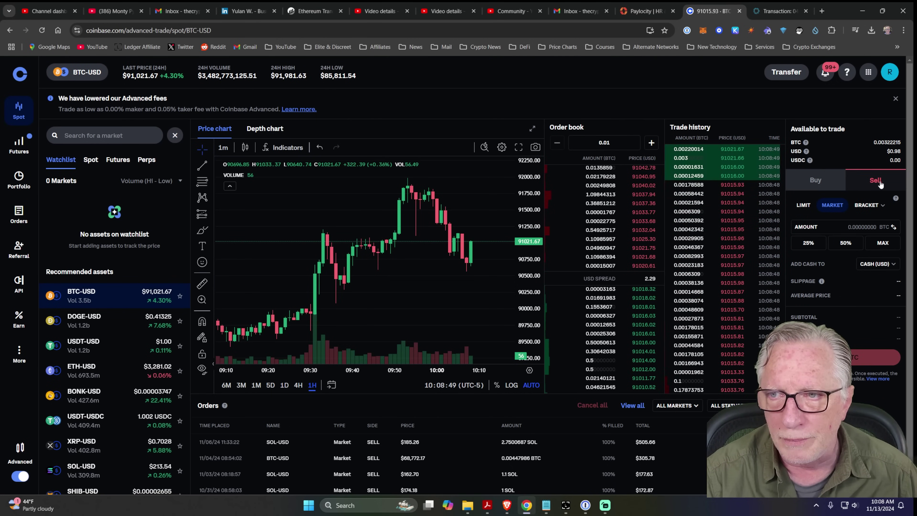
click(883, 242)
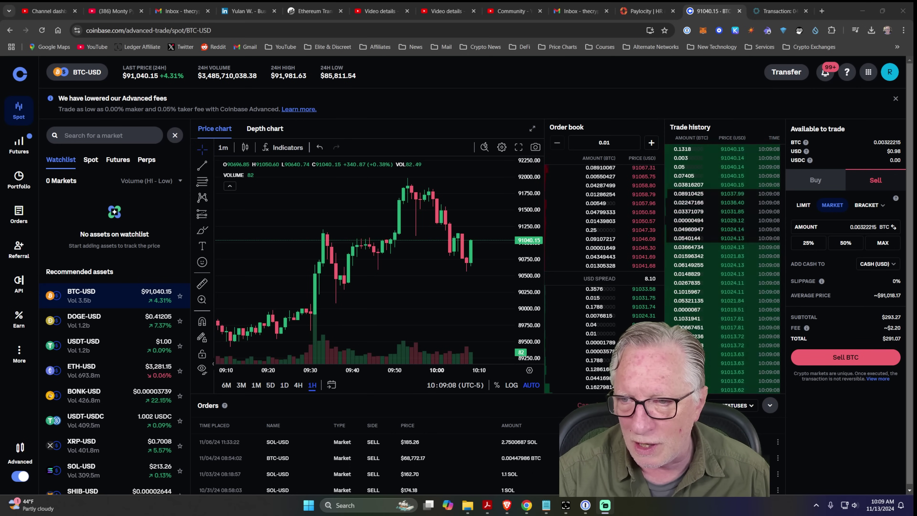
click(843, 357)
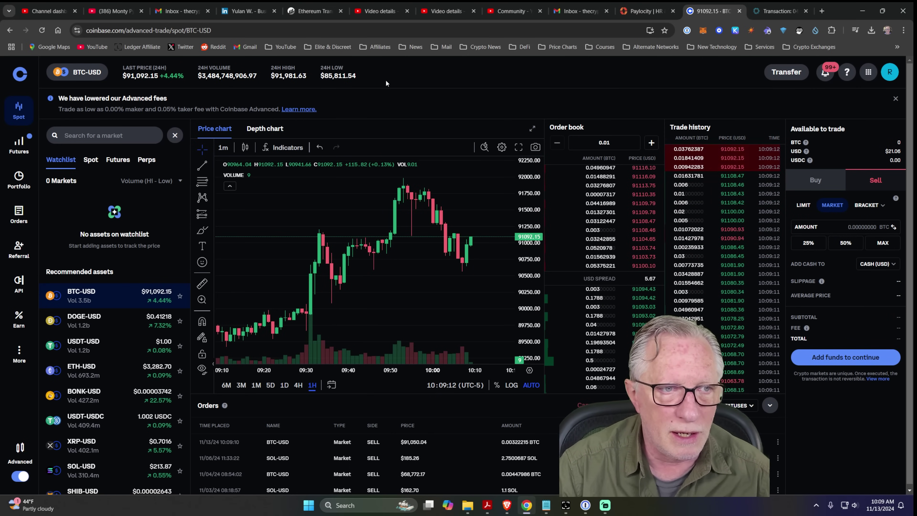
click(16, 178)
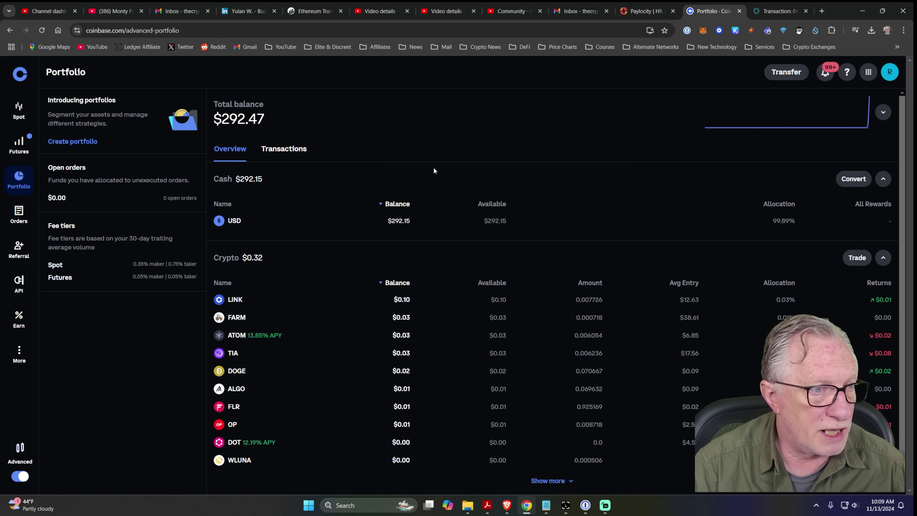
Start a Withdraw cash transfer of 292 USD.
click(787, 73)
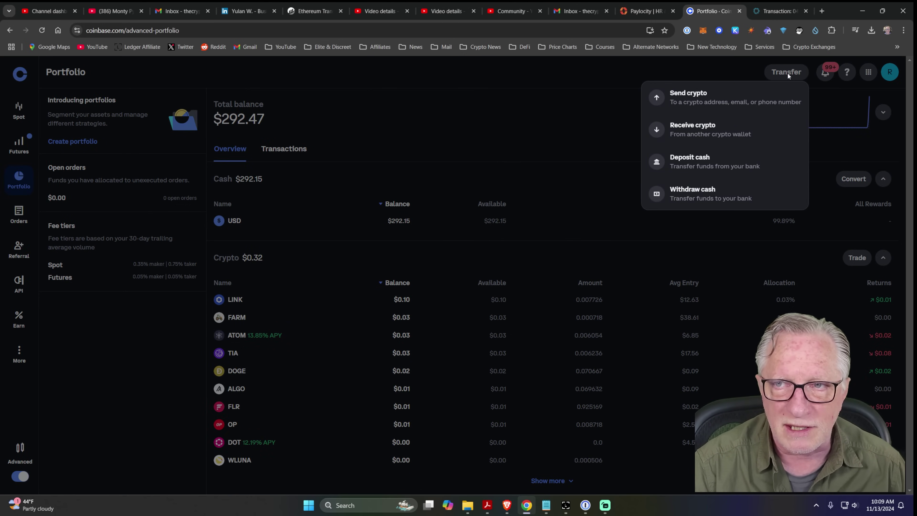
click(701, 192)
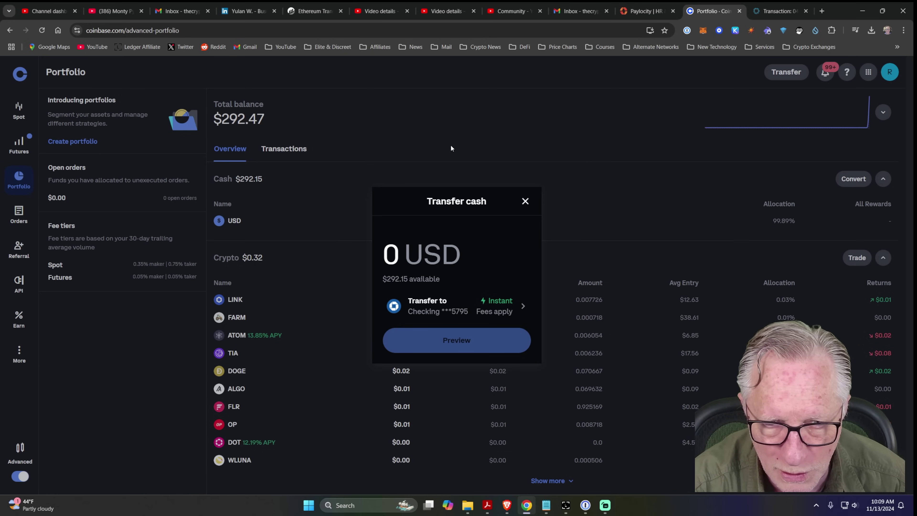
text(29)
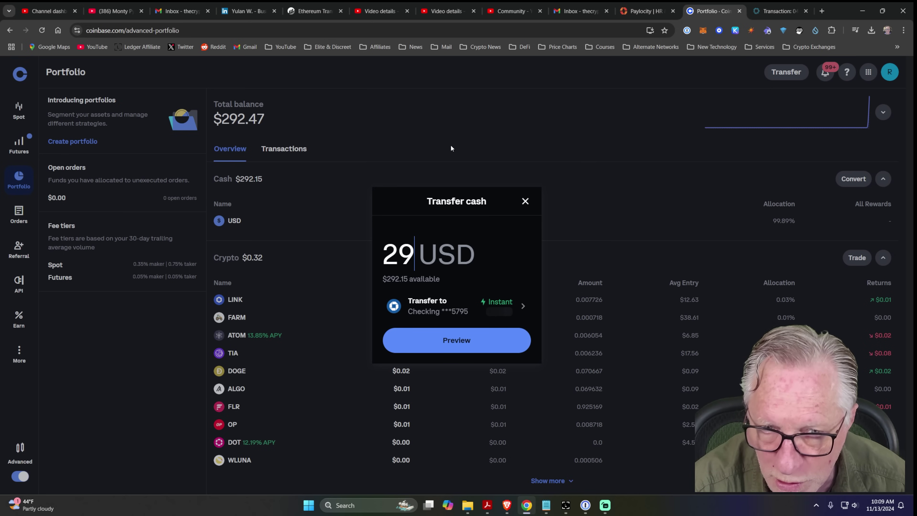
text(2)
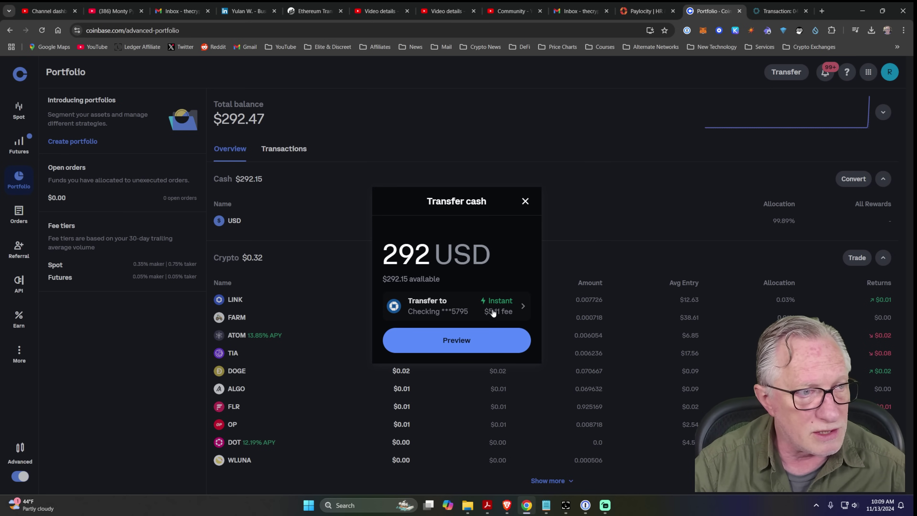
Send the withdrawal to Chase Checking as an instant transfer with a $5.11 fee.
click(494, 308)
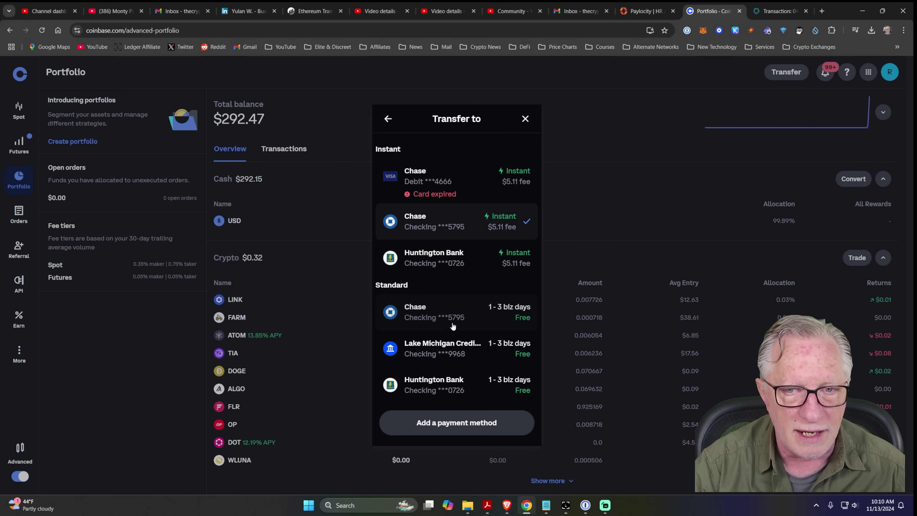
click(433, 315)
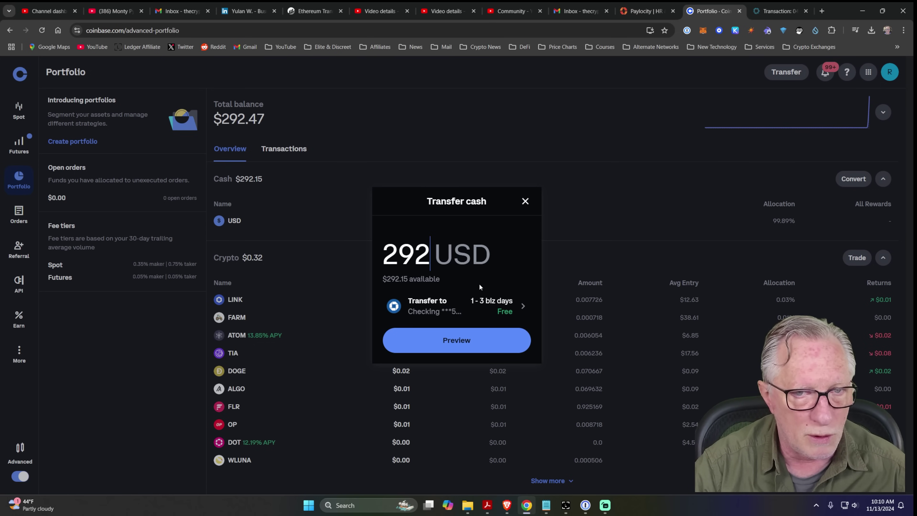
click(497, 306)
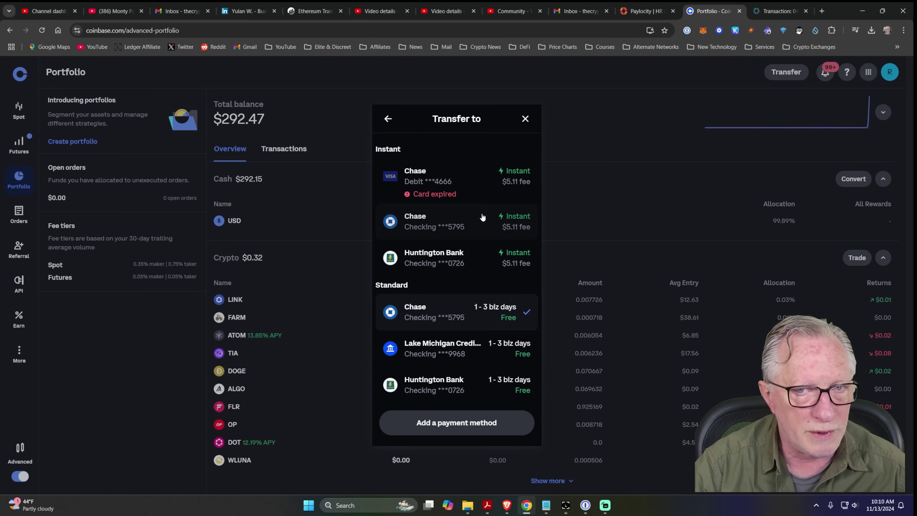
click(431, 224)
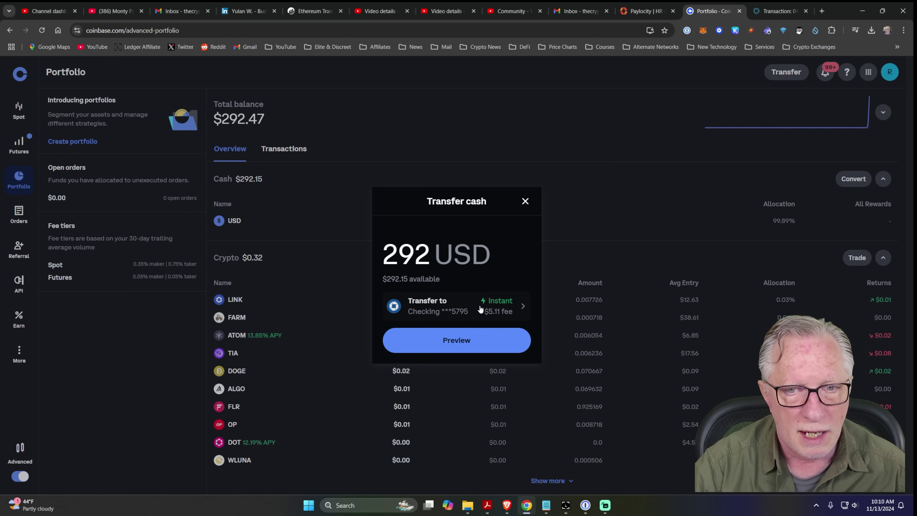
Preview and confirm the 292 USD cash withdrawal, verifying it with the authenticator code.
click(459, 344)
click(456, 376)
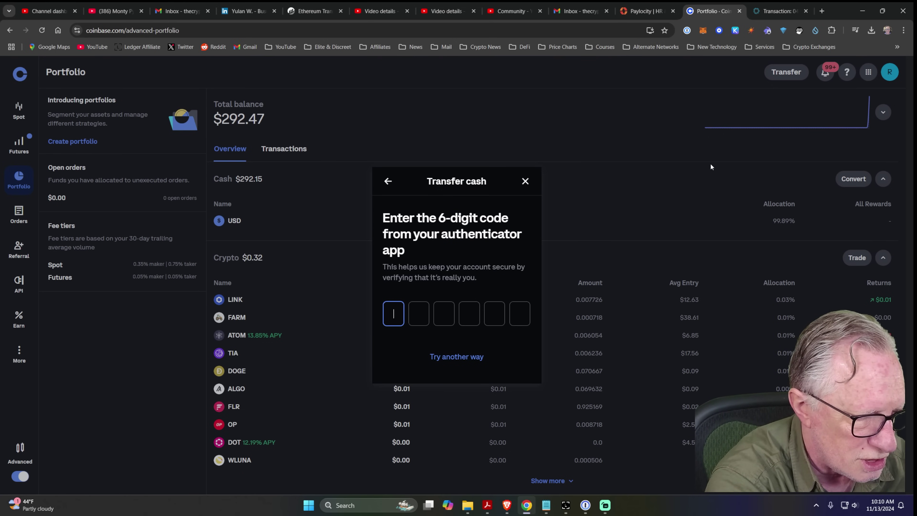
text(000000)
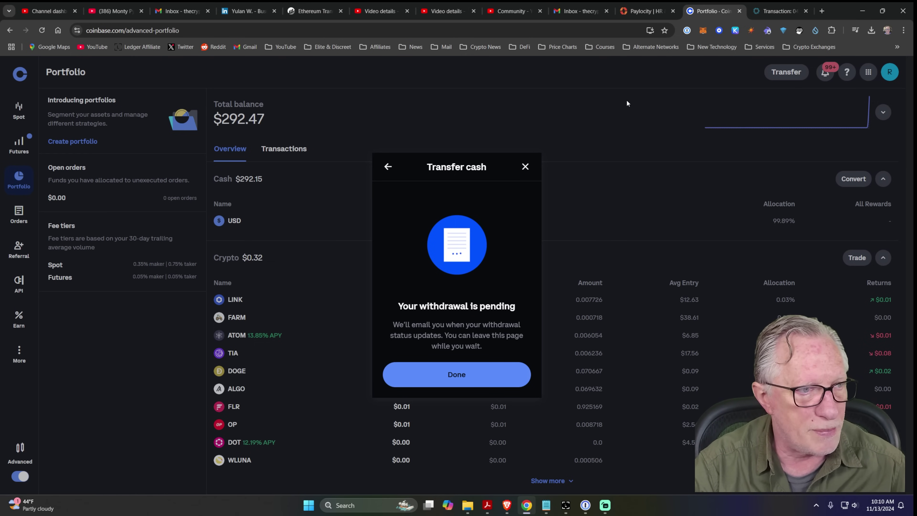
Close the Transfer cash notice to view the portfolio showing $0.16 cash and $0.48 total.
click(525, 167)
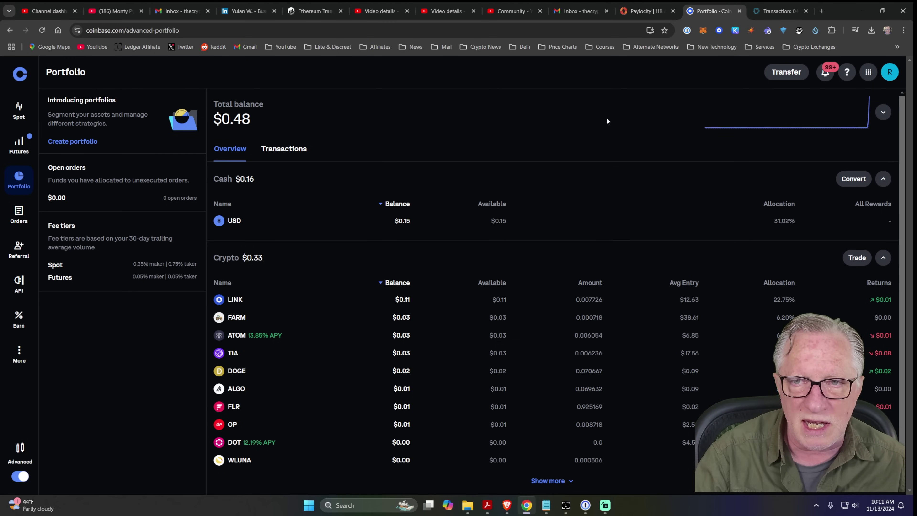